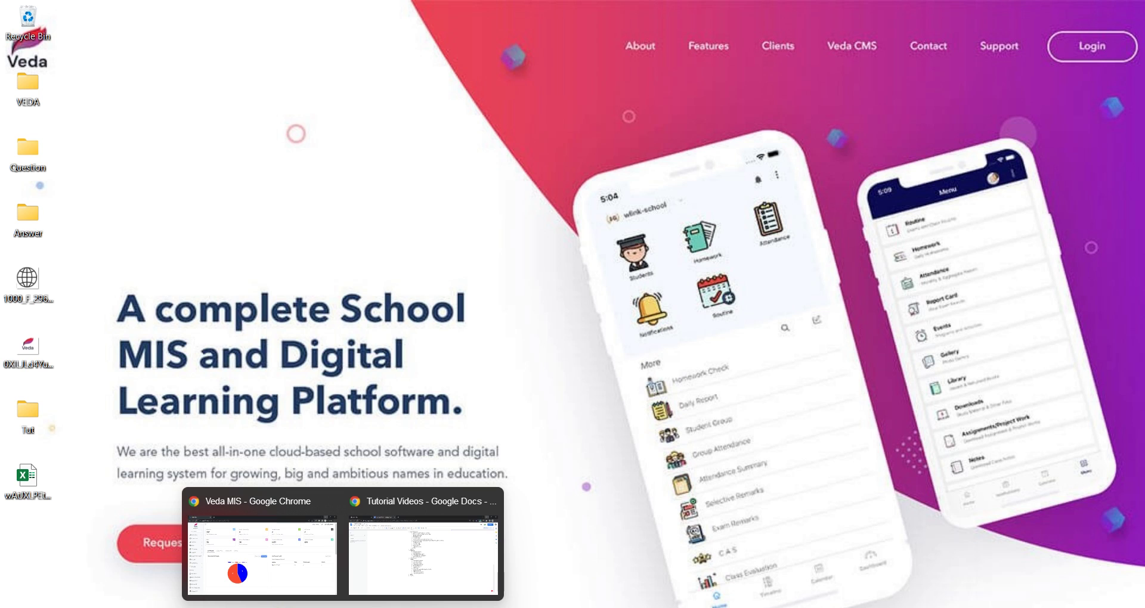
- Switch to the Veda MIS browser window and open the Student Group page of the setup section
left_click(292, 572)
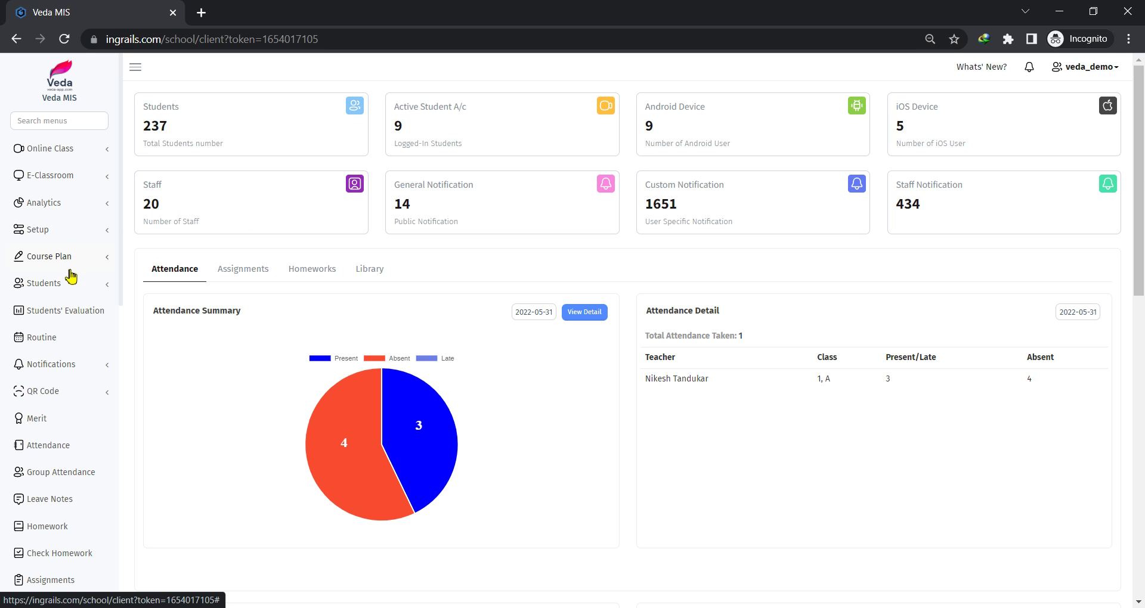
left_click(44, 238)
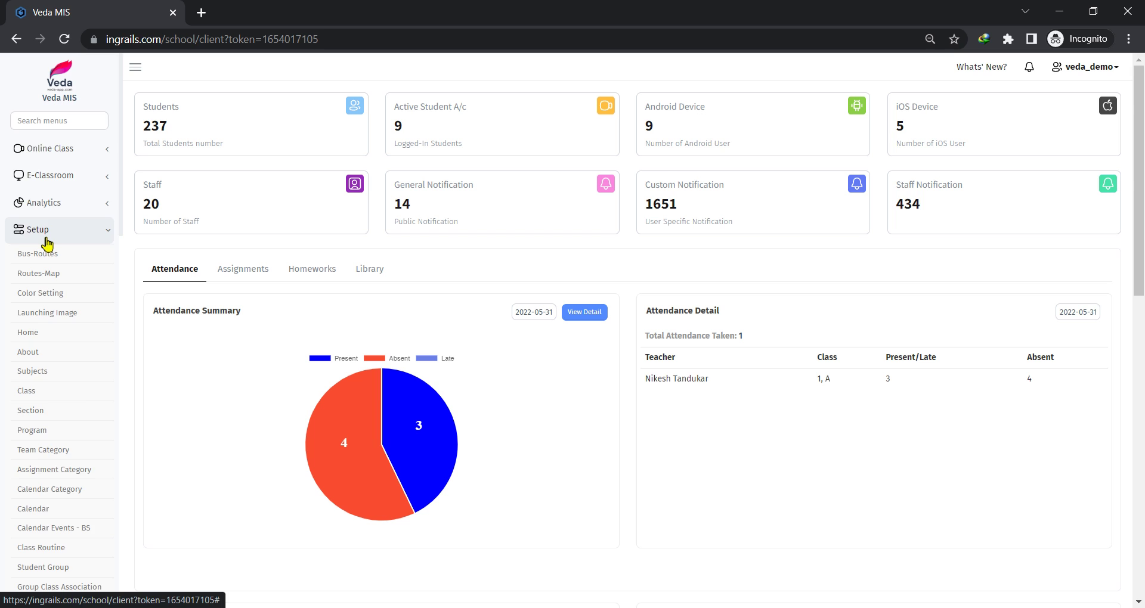
scroll(47, 243, "down", 3)
scroll(46, 243, "down", 1)
scroll(46, 244, "down", 2)
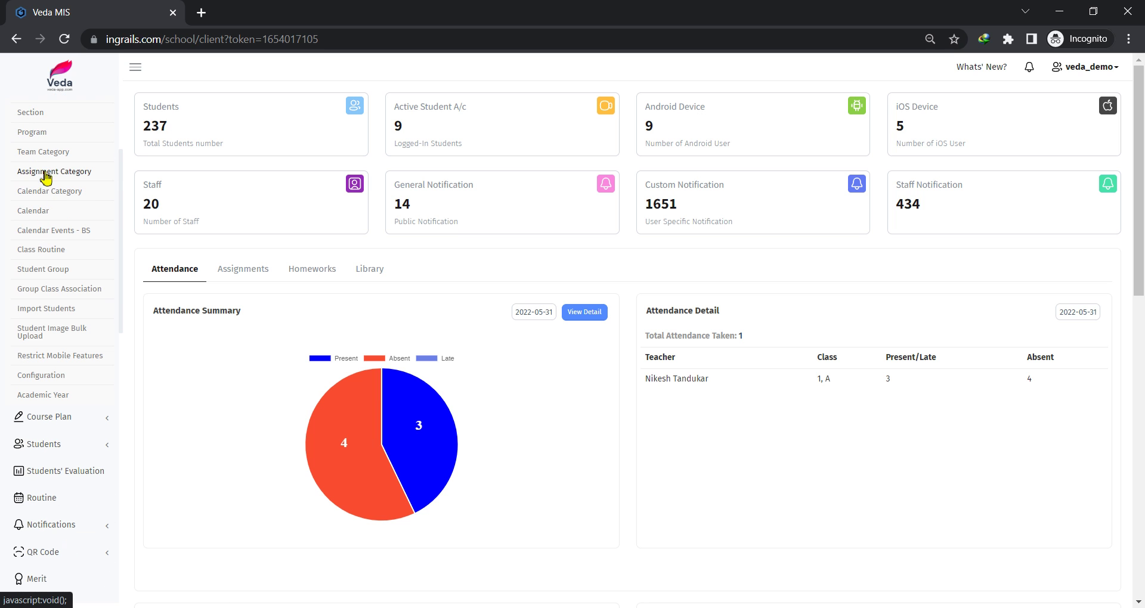
left_click(37, 273)
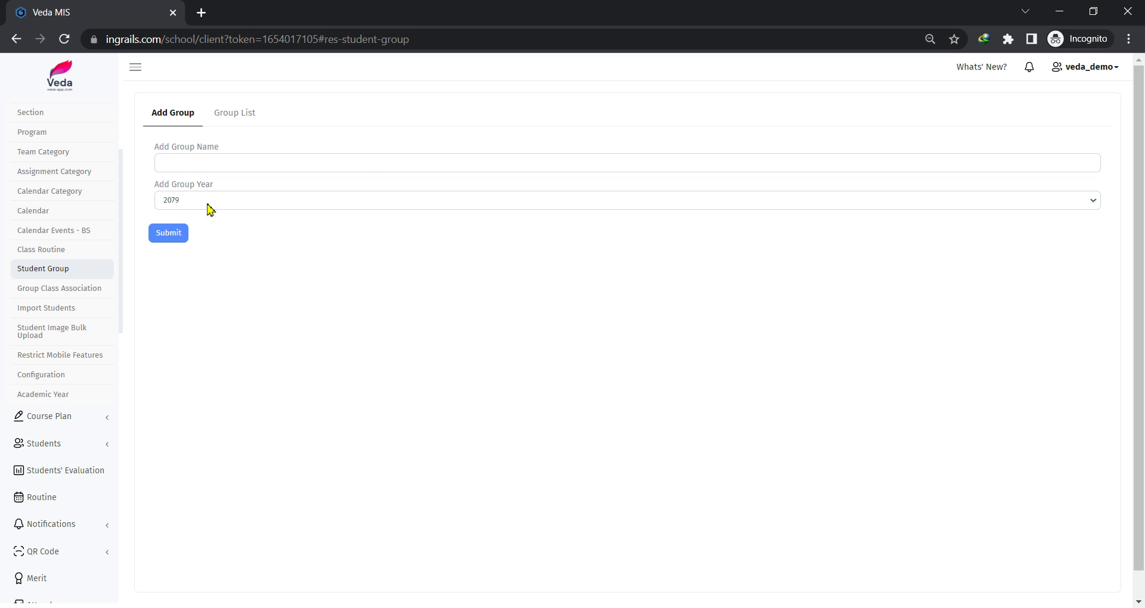
- Look over the group entry form, then view the existing student groups and copy the name "Dance Group"
left_click(198, 168)
left_click(187, 201)
left_click(268, 335)
left_click(237, 114)
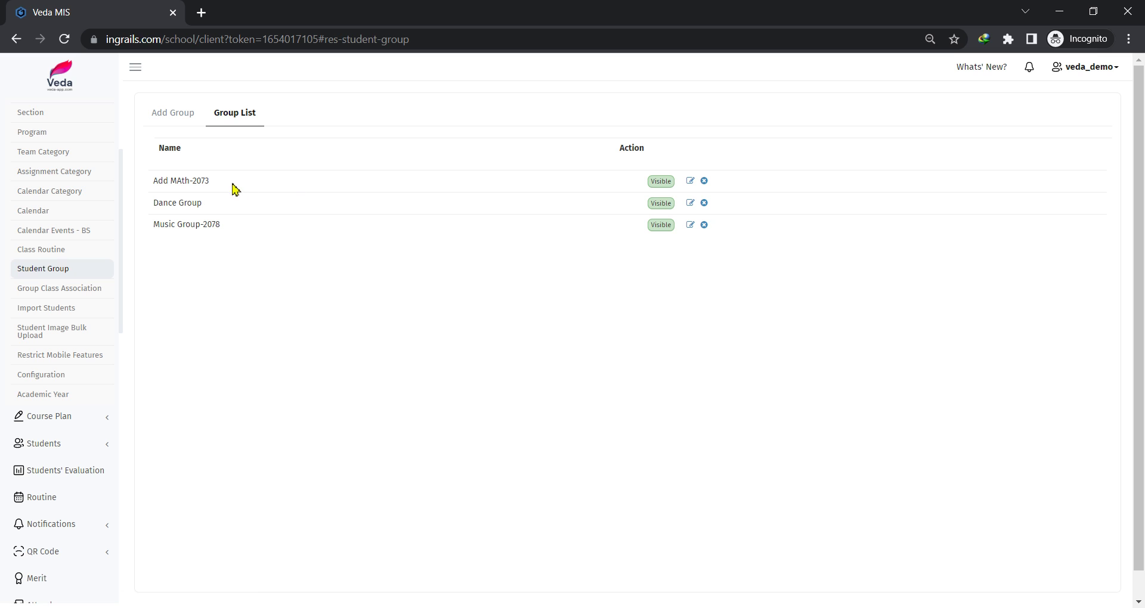
left_click_drag(222, 185, 169, 181)
left_click_drag(222, 207, 156, 204)
key("ctrl+c")
- Add a new student group named "Football Group" for the year 2079
left_click(176, 114)
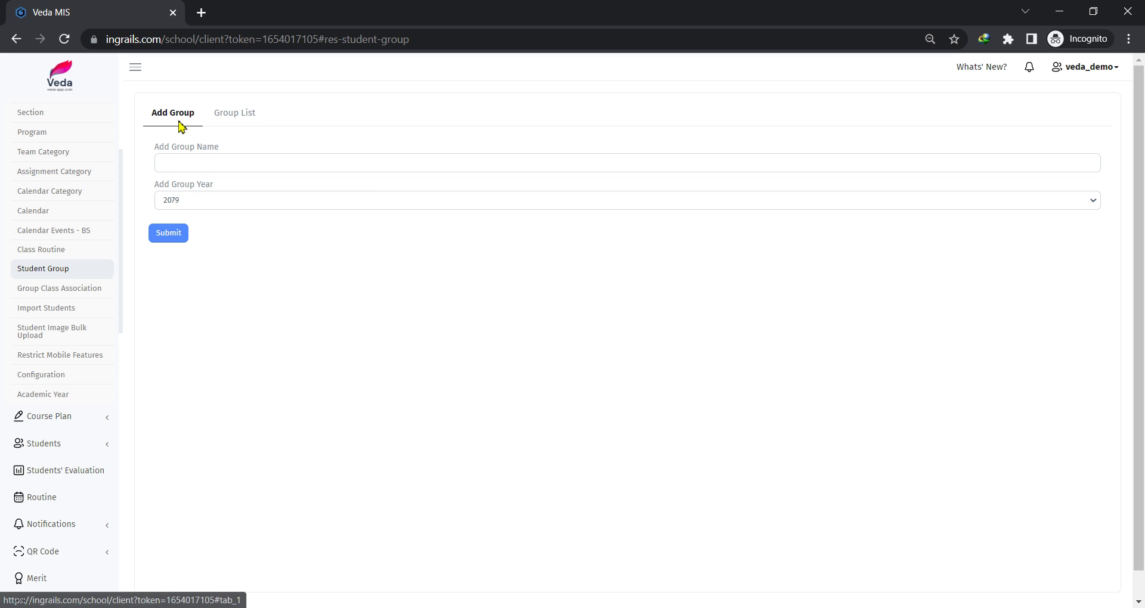
left_click(206, 164)
key("ctrl+v")
double_click(177, 163)
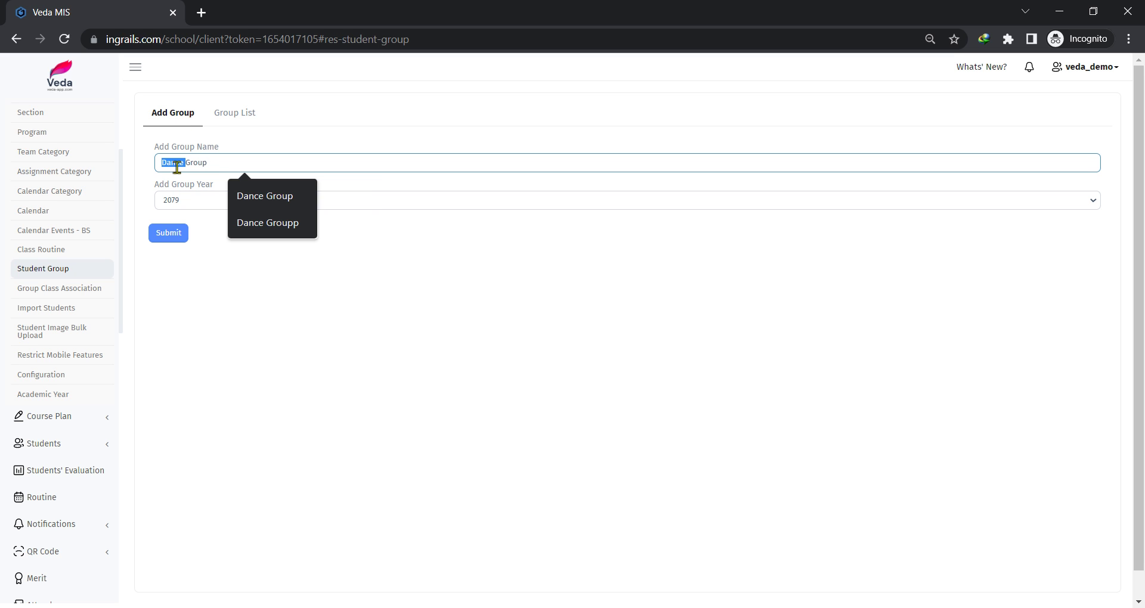
type("Football")
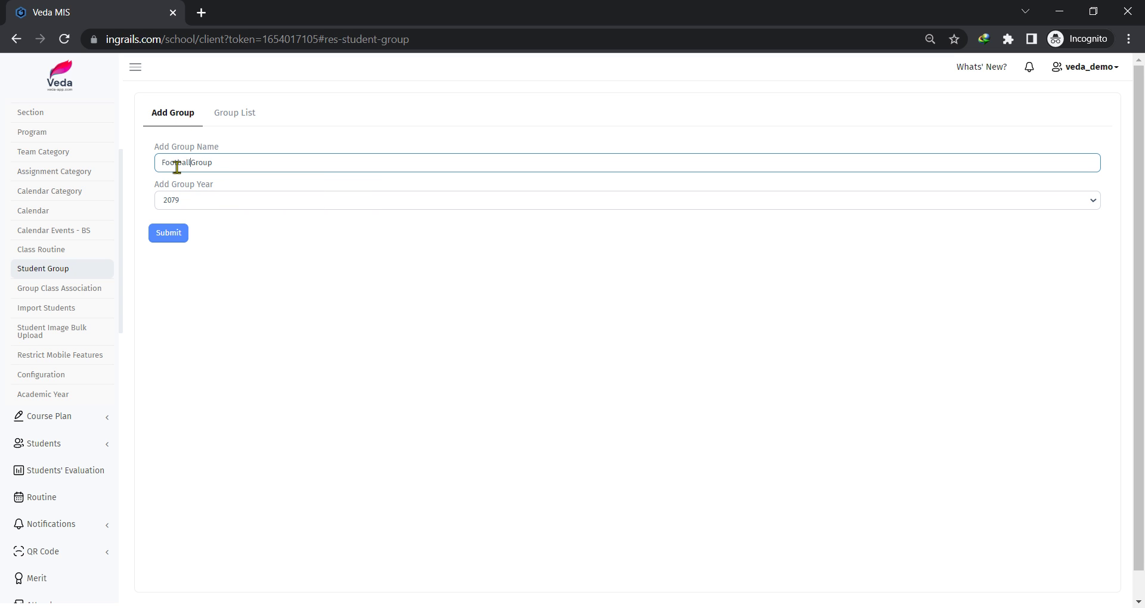
left_click(176, 238)
- Check the group list for the newly added football group
left_click_drag(153, 106, 239, 112)
left_click(242, 153)
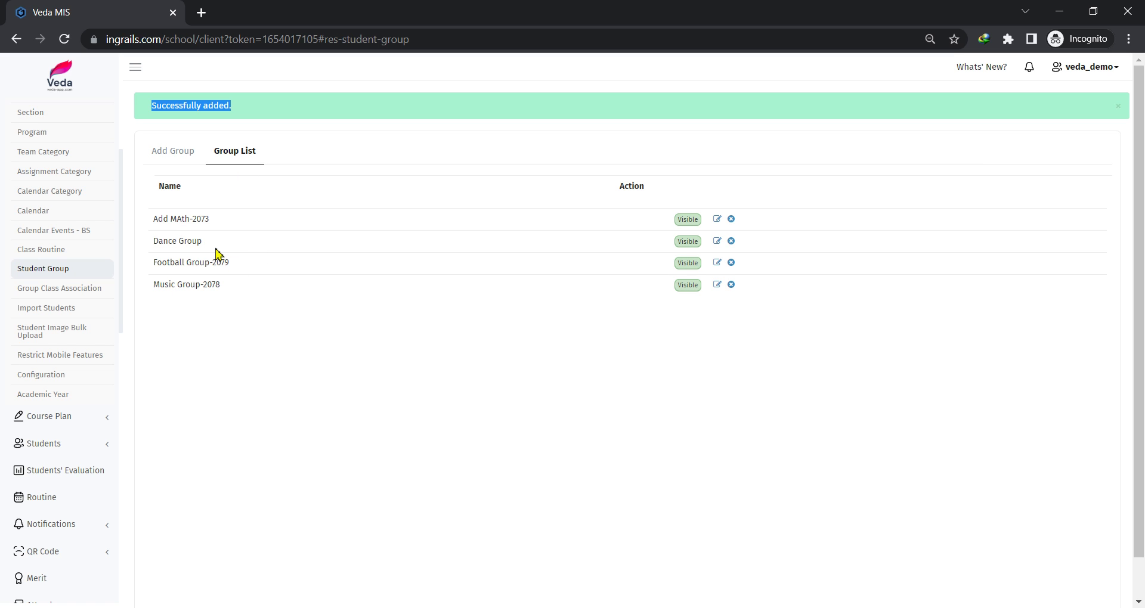
left_click_drag(242, 262, 149, 270)
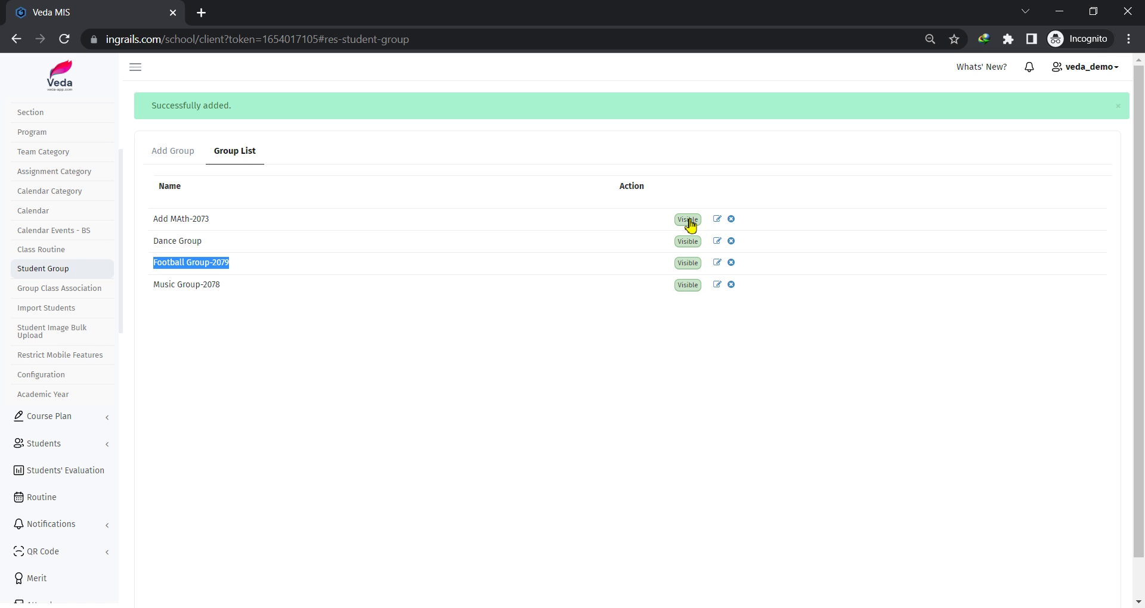
- Switch the visibility of the Add MAth-2073 group to hidden
left_click(614, 238)
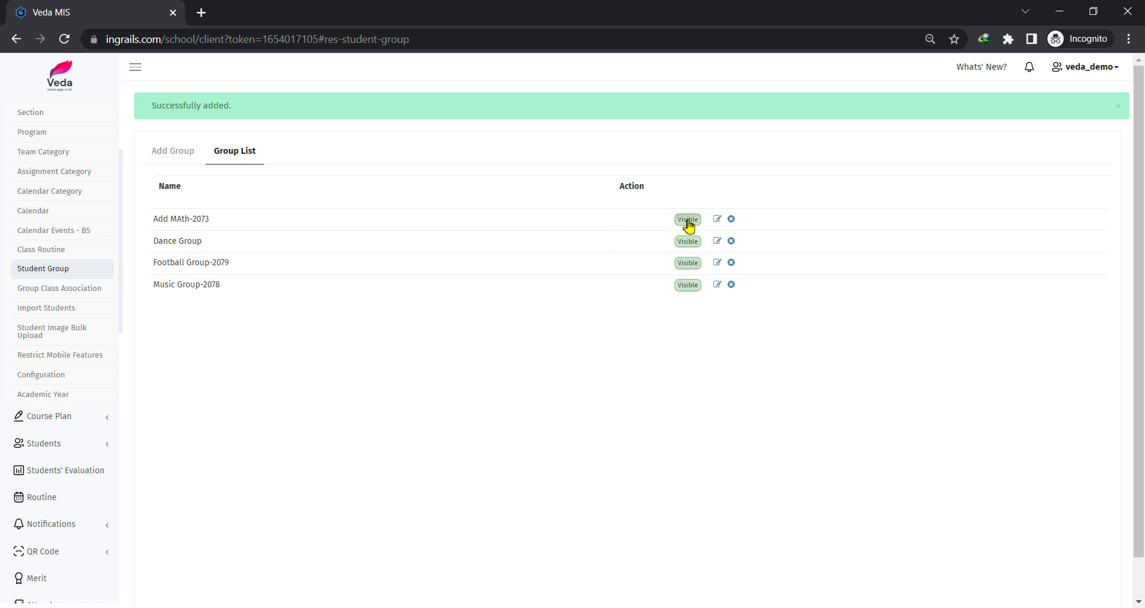
left_click(686, 222)
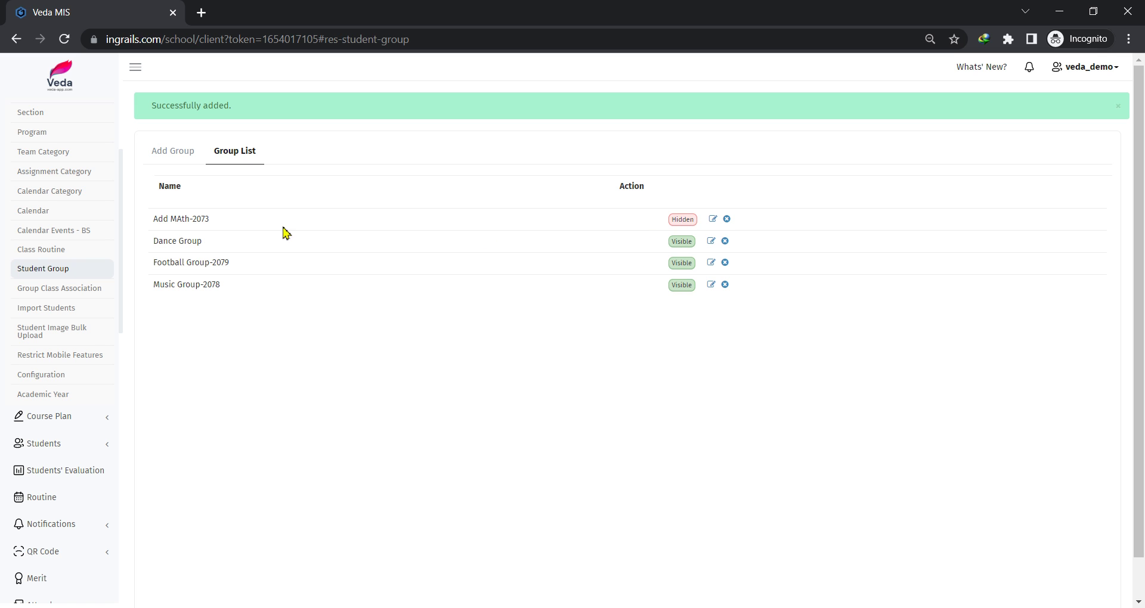
triple_click(197, 219)
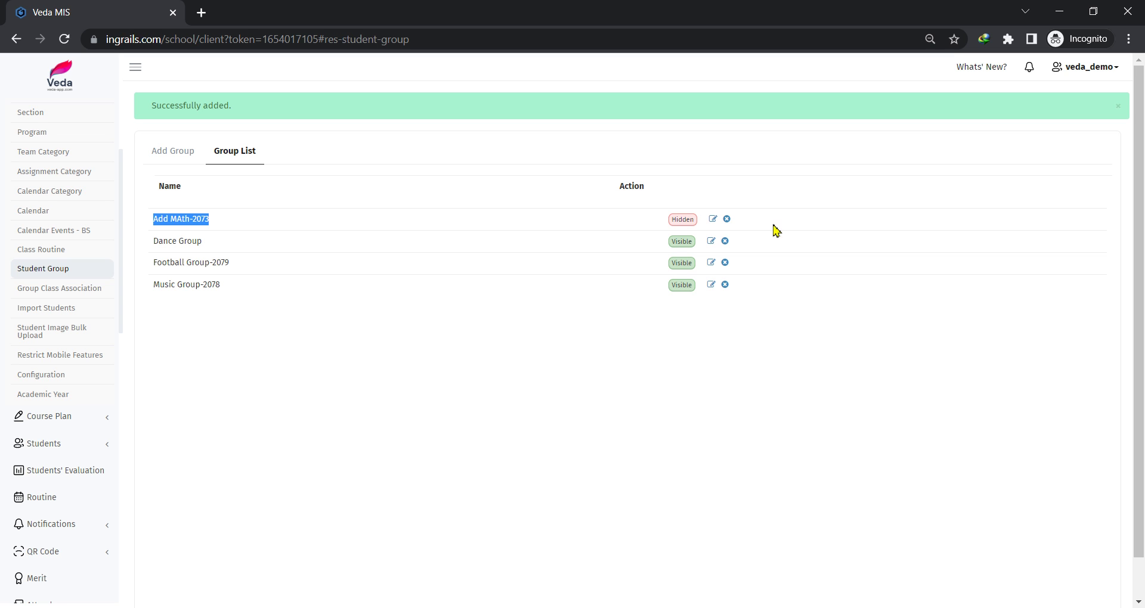
left_click(309, 225)
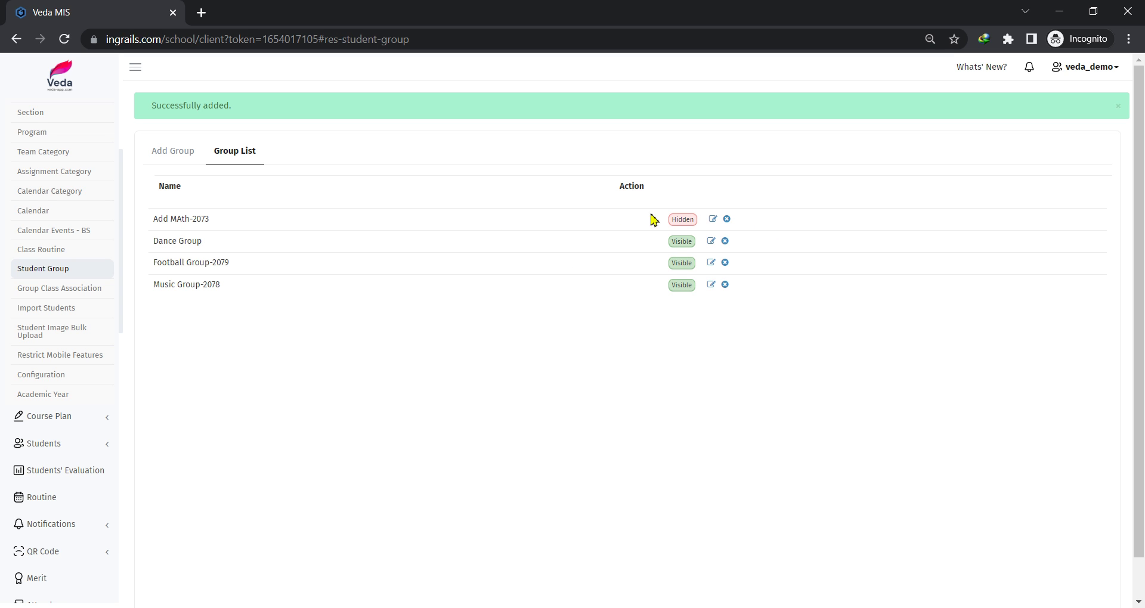
- Open the Add MAth-2073 group's name for editing and close the dialog without changing it
left_click(713, 220)
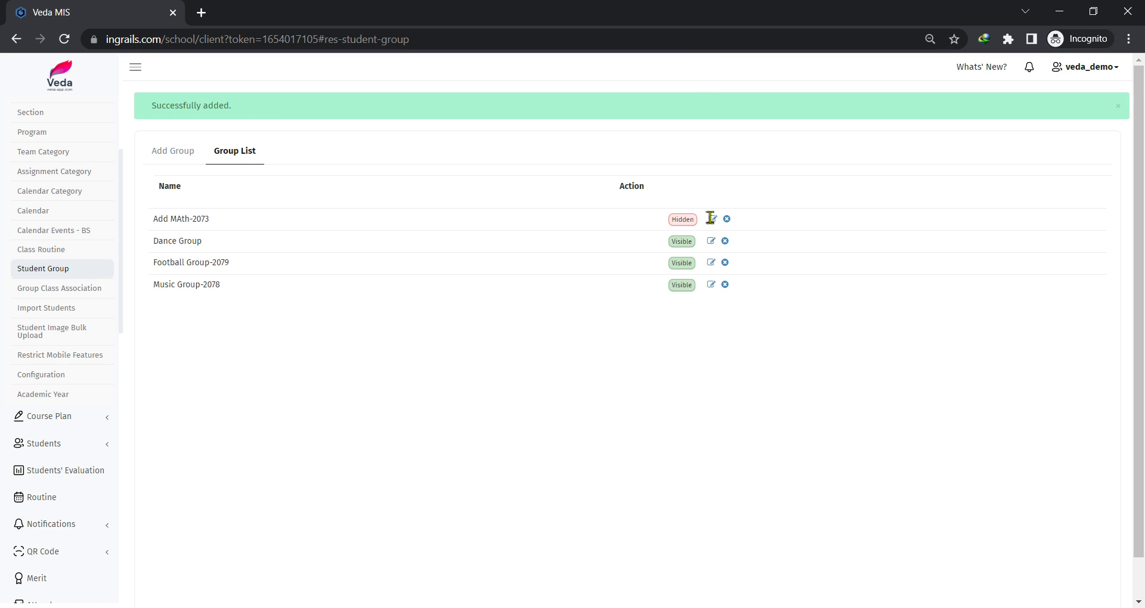
left_click(713, 219)
left_click_drag(393, 134, 326, 134)
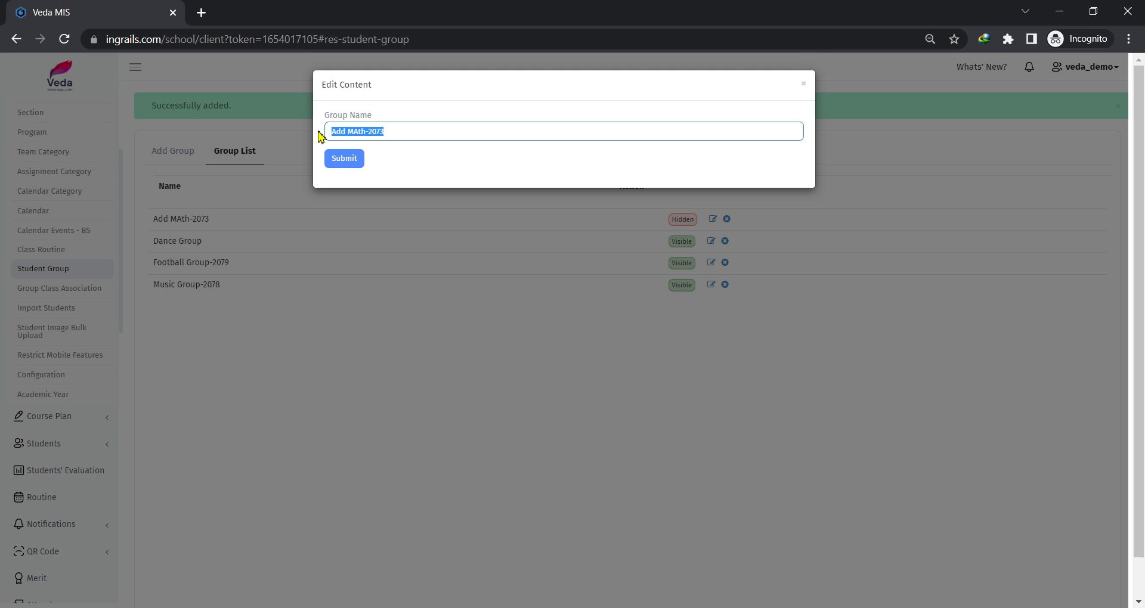
left_click(467, 243)
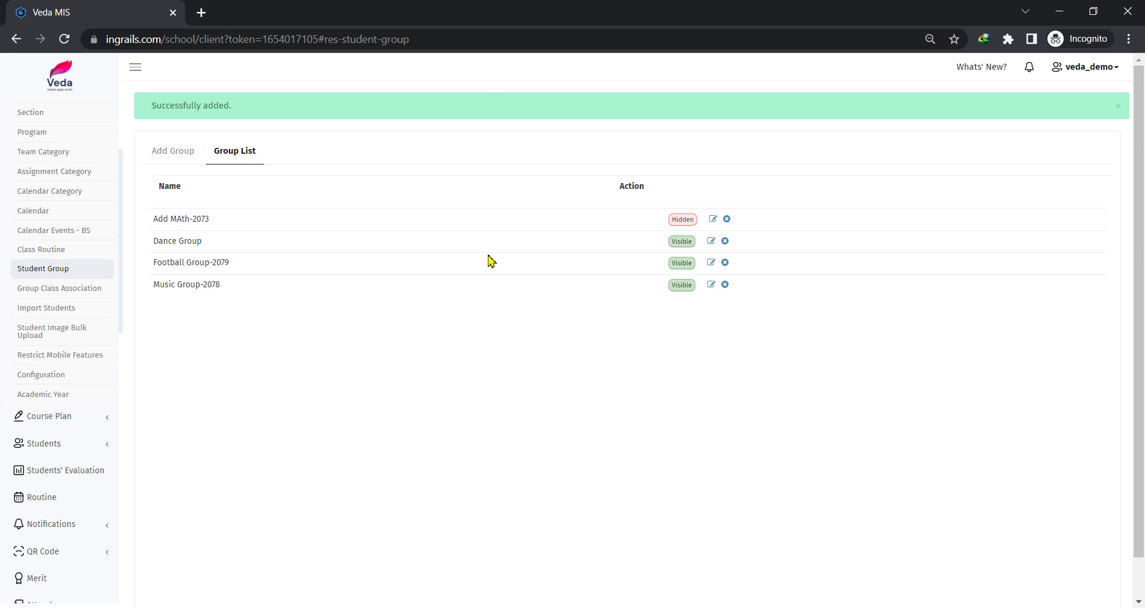
- Delete the Add MAth-2073 group and confirm the deletion
left_click(722, 220)
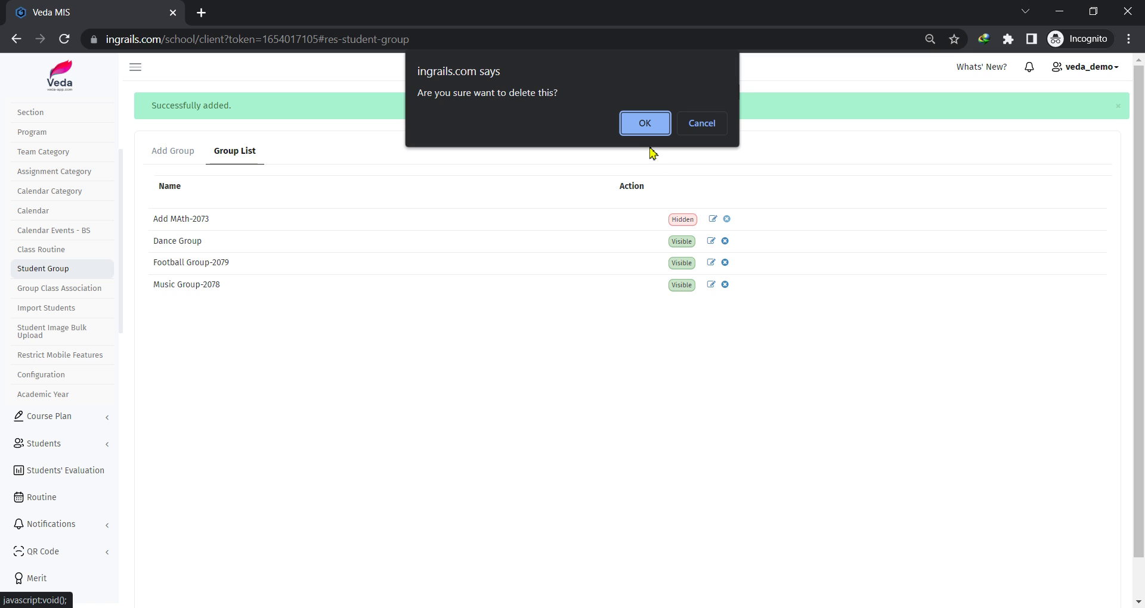
left_click(640, 129)
left_click_drag(203, 218, 159, 219)
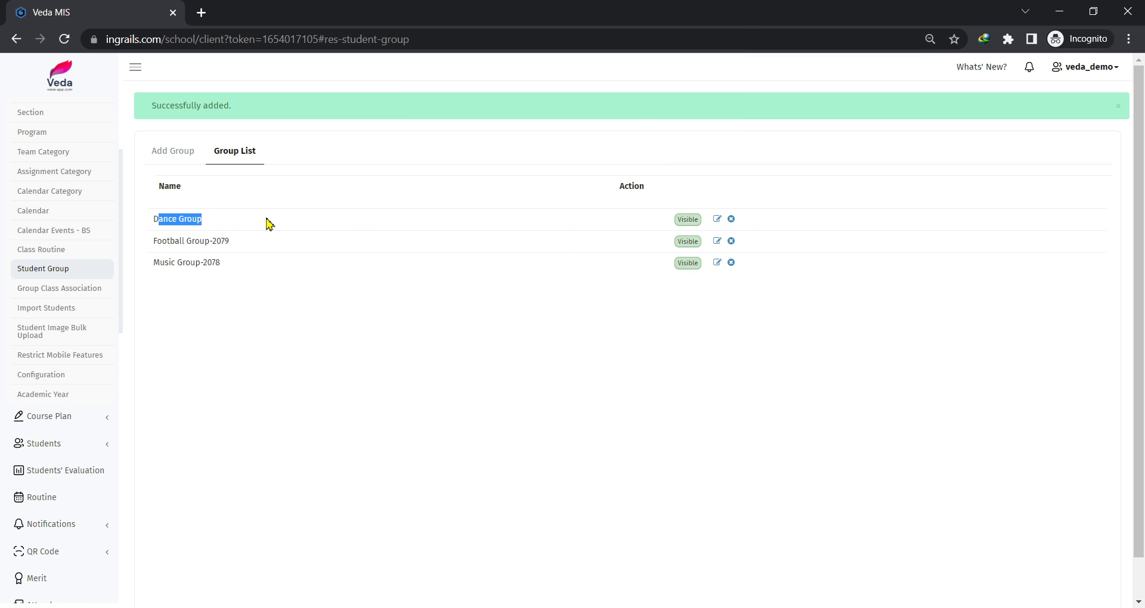
left_click(255, 223)
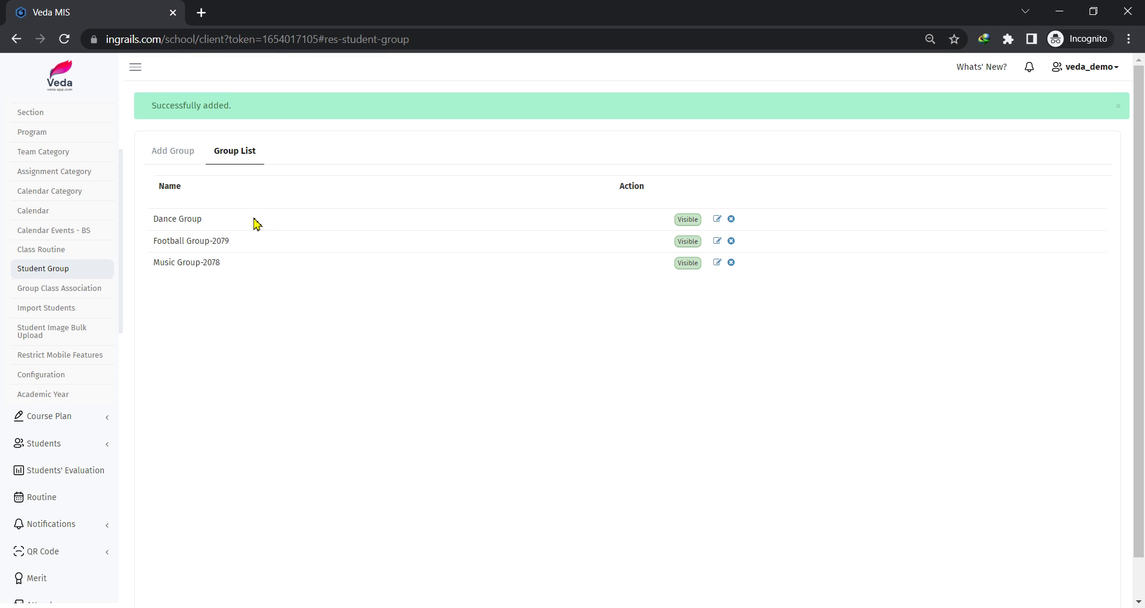
- Open the students list and show the students of class 1, section A
scroll(48, 238, "up", 2)
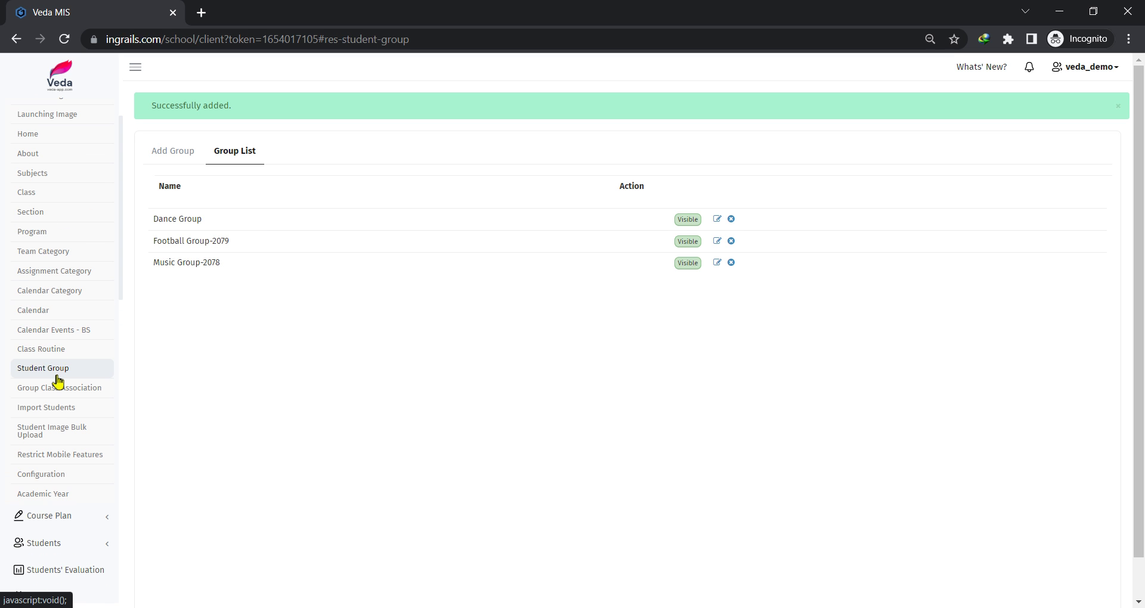
scroll(41, 330, "up", 4)
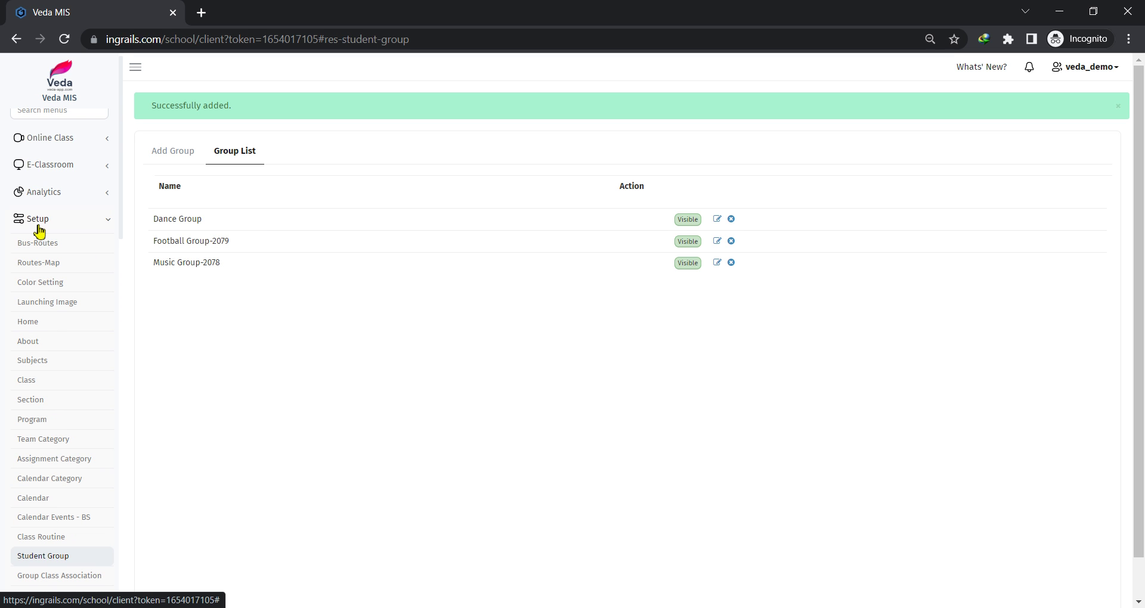
left_click(39, 230)
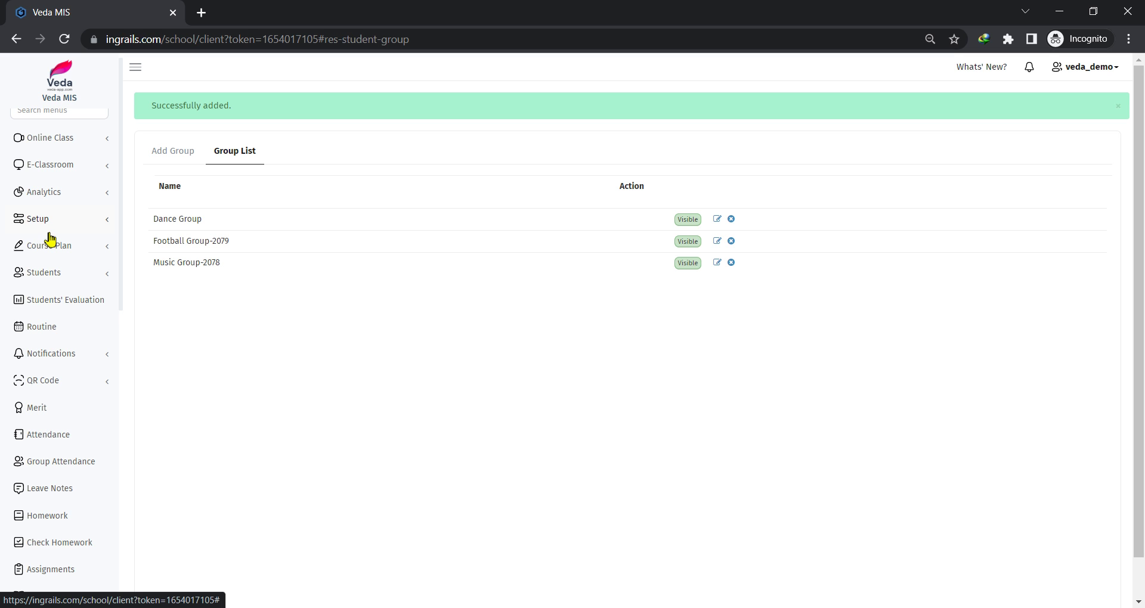
left_click(50, 278)
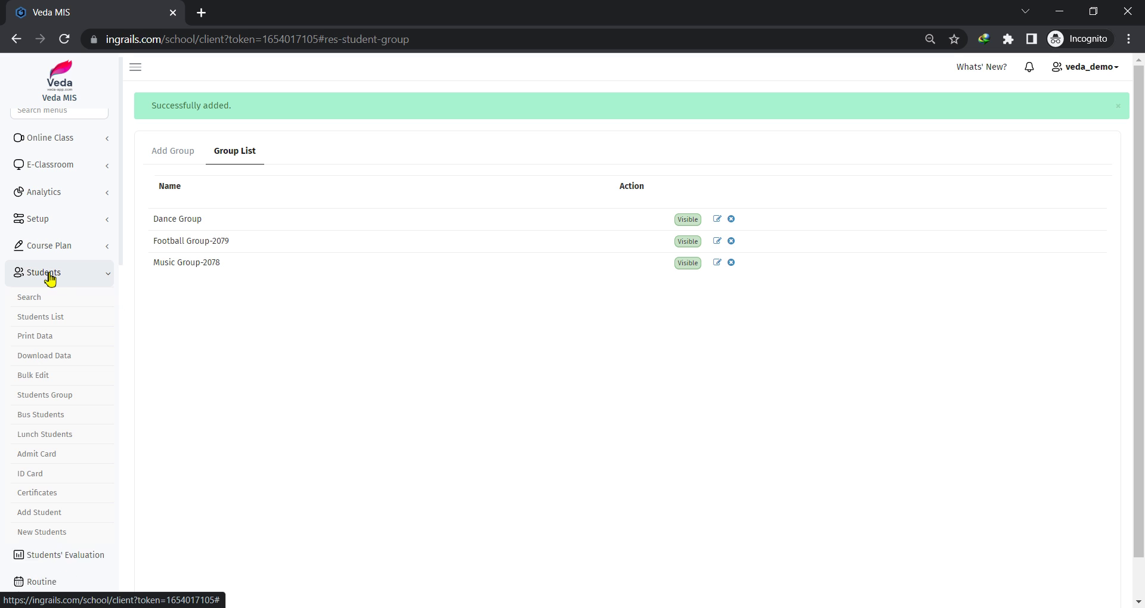
scroll(50, 281, "down", 2)
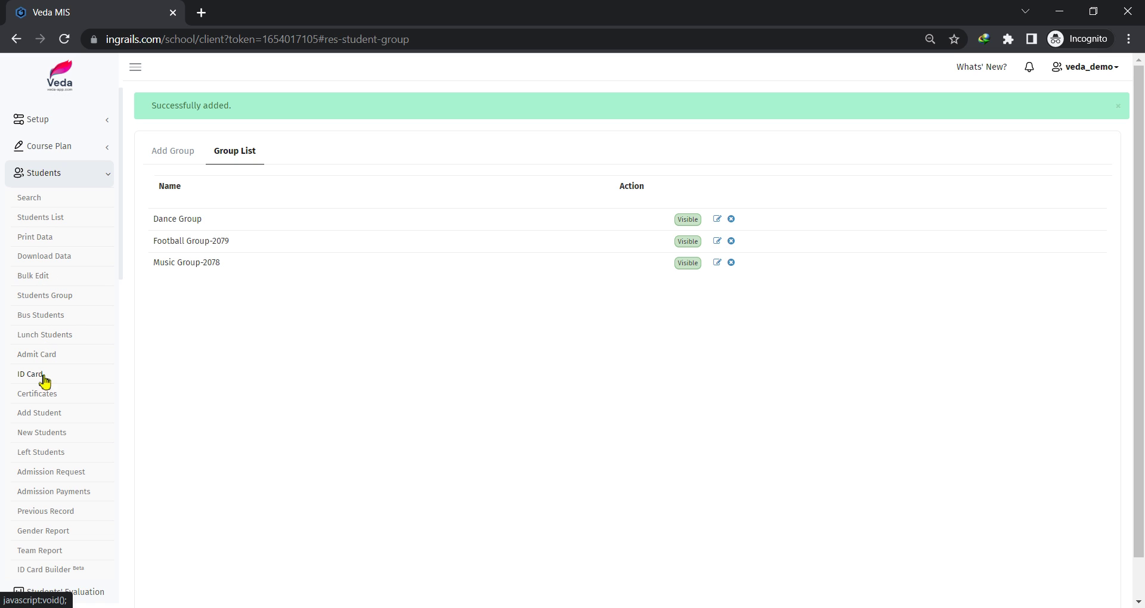
left_click(51, 220)
left_click(239, 143)
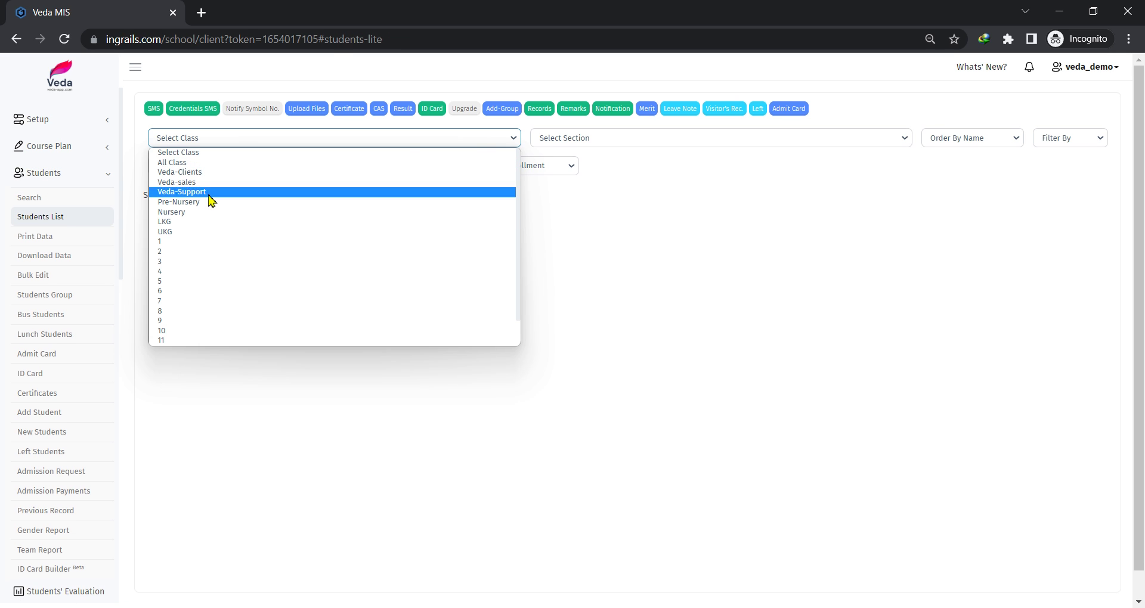
left_click(191, 241)
left_click(579, 140)
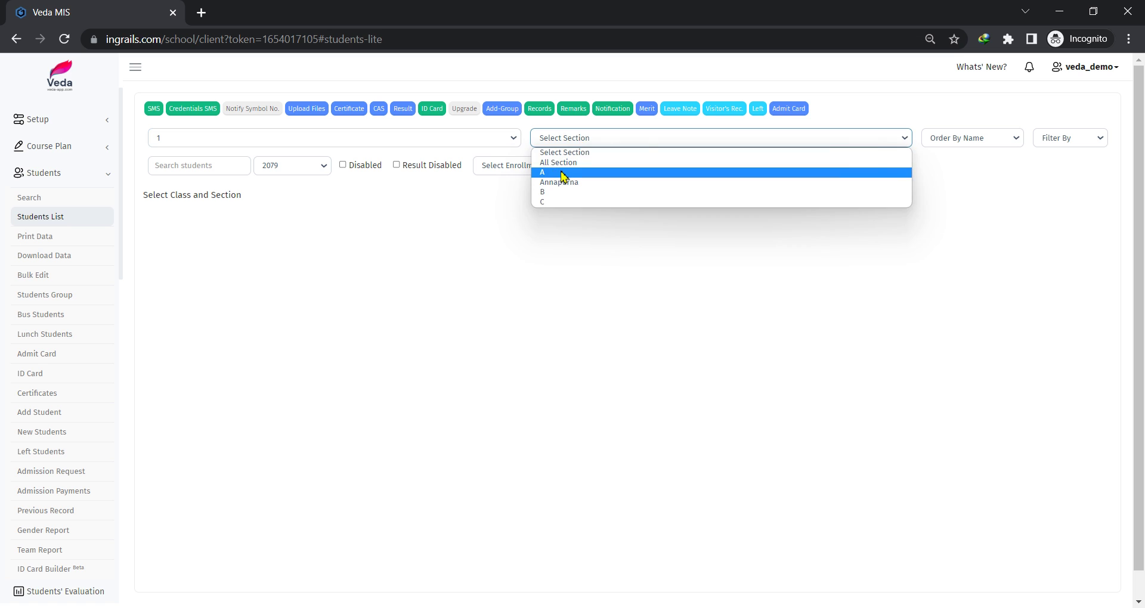
left_click(564, 175)
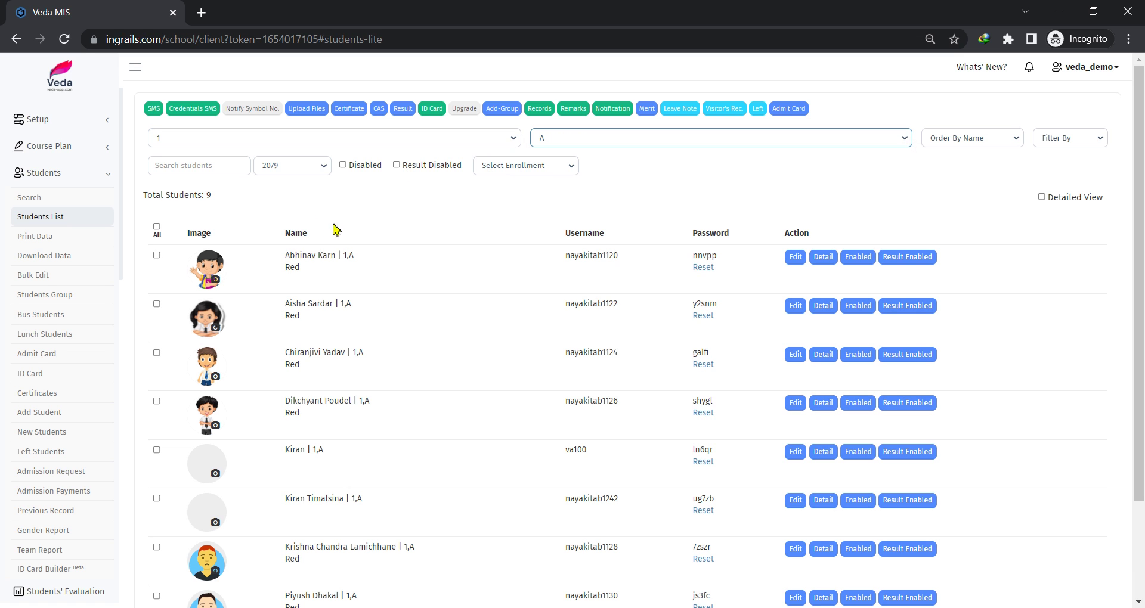
- Select the first three students in the list and add them to Football Group-2079
left_click(157, 255)
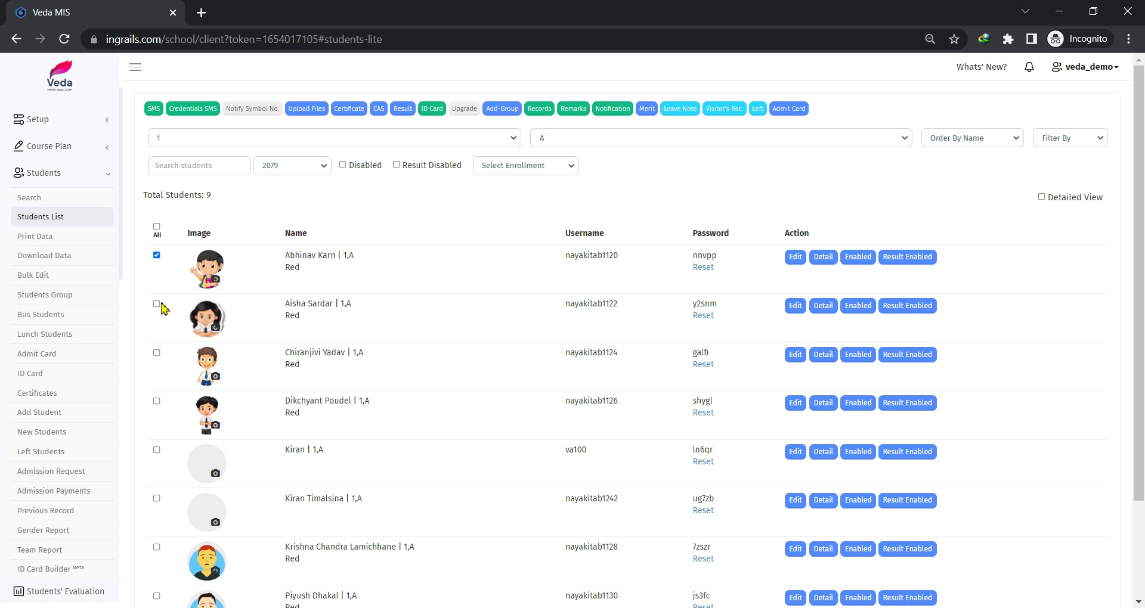
left_click(157, 304)
left_click(157, 352)
left_click(510, 114)
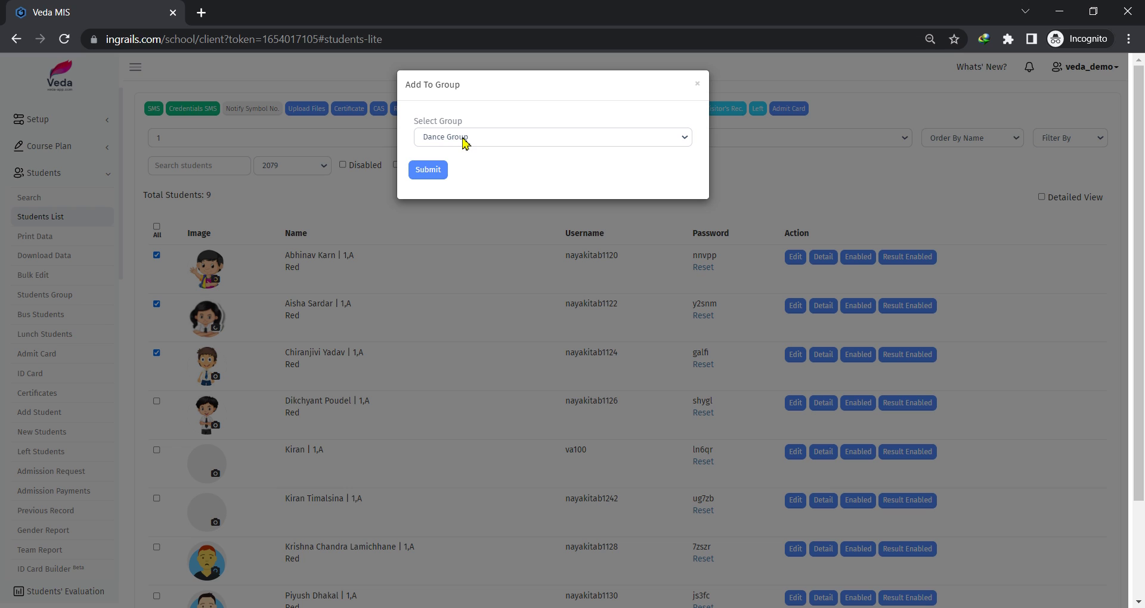
left_click(463, 137)
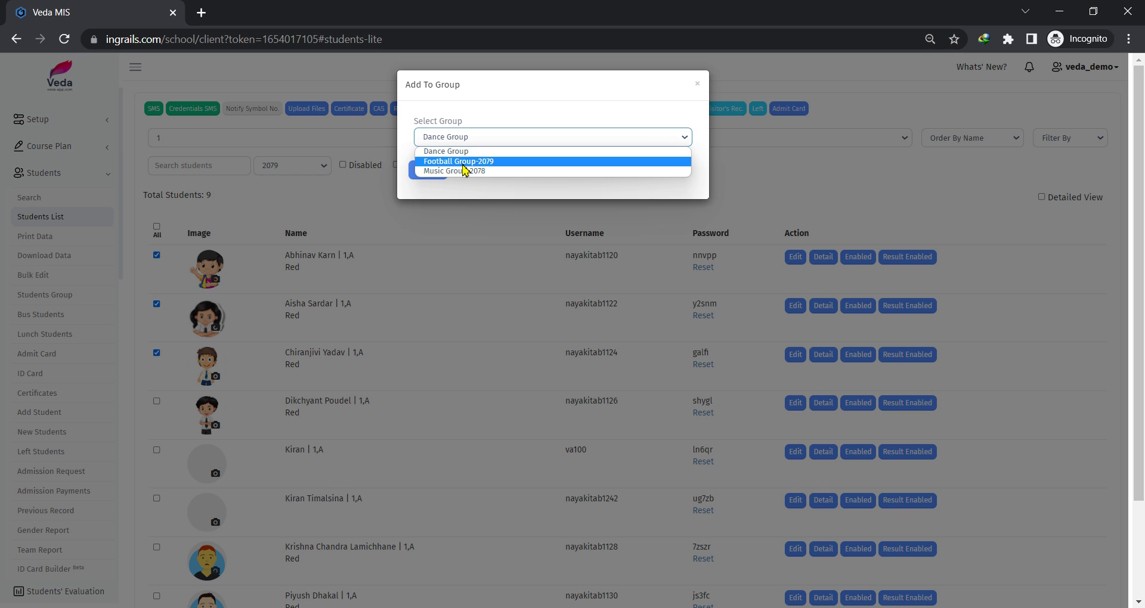
left_click(463, 164)
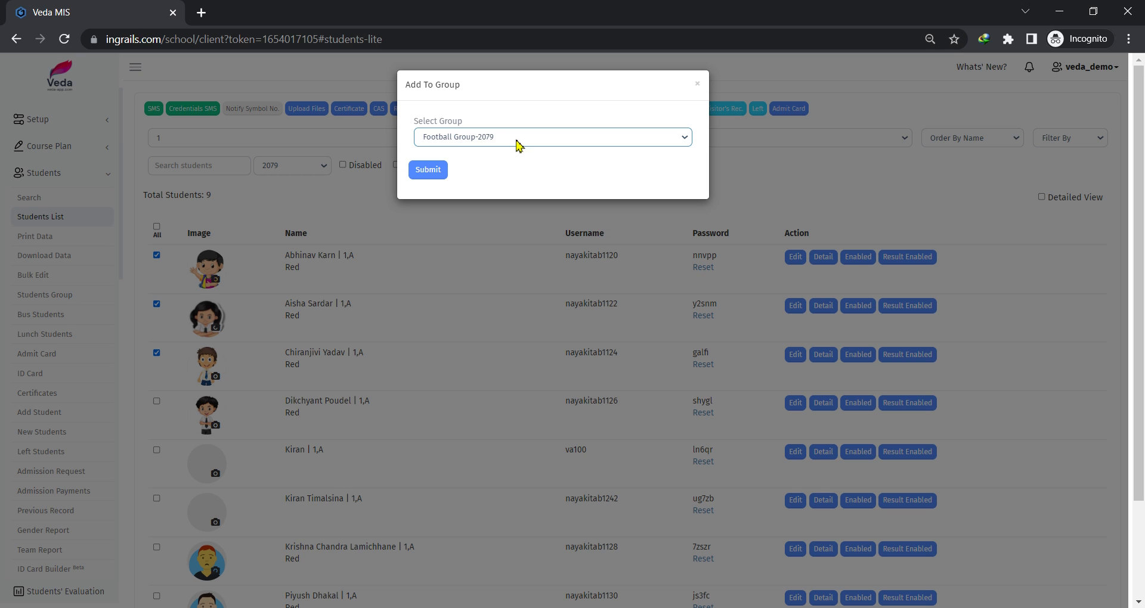
left_click(435, 171)
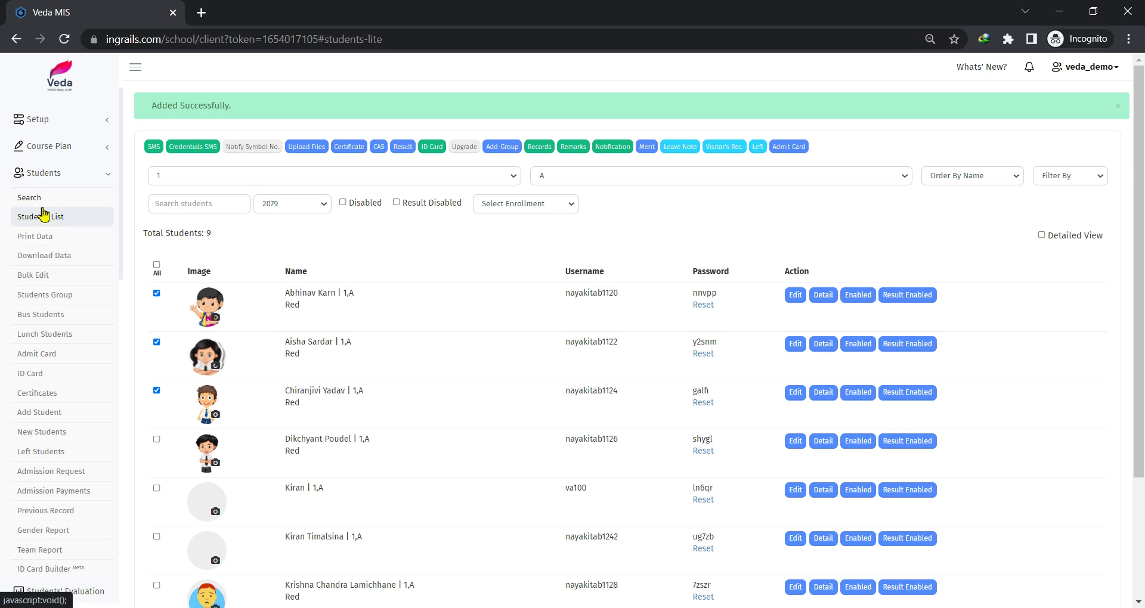
- Open the student groups page and show the members of Football Group-2079
left_click(50, 304)
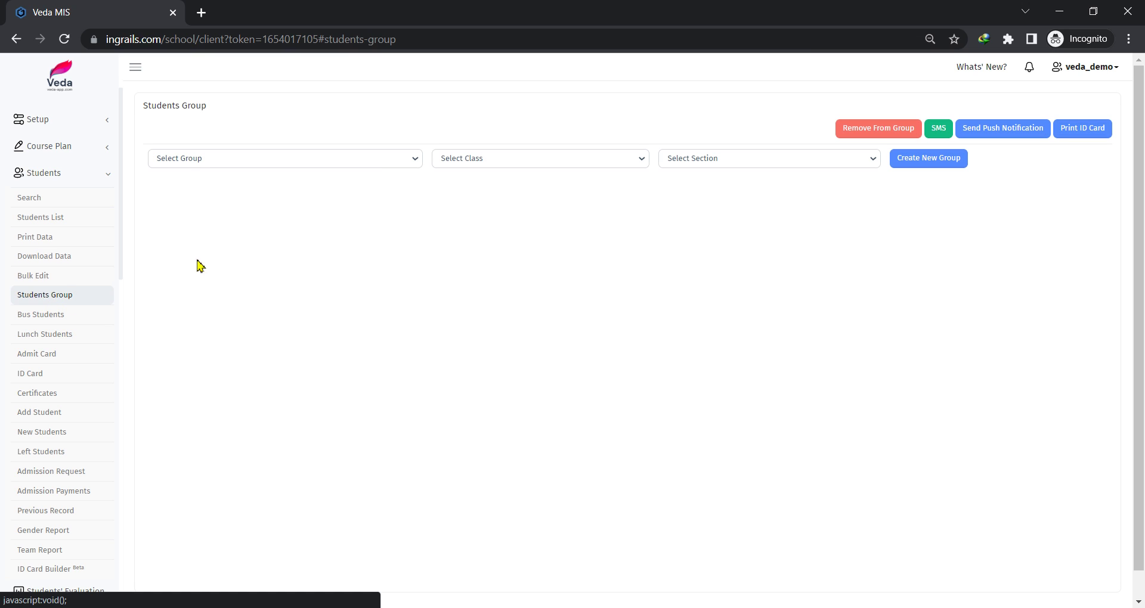
left_click(186, 167)
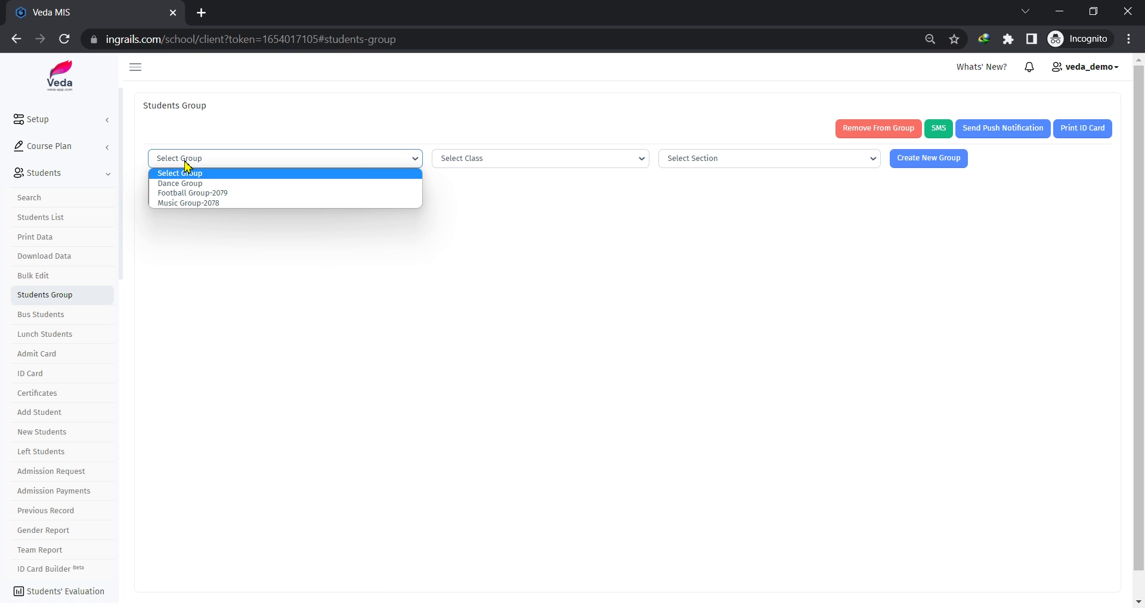
left_click(191, 193)
- Filter the Football Group-2079 members by class 1 and by class 2 in turn
left_click(543, 165)
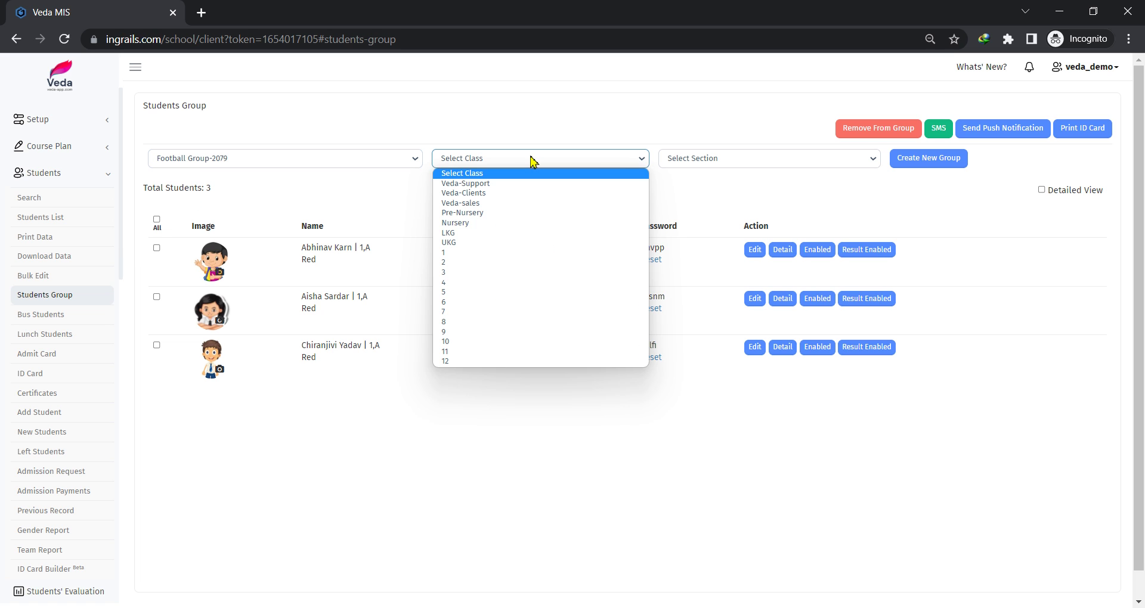
left_click(474, 233)
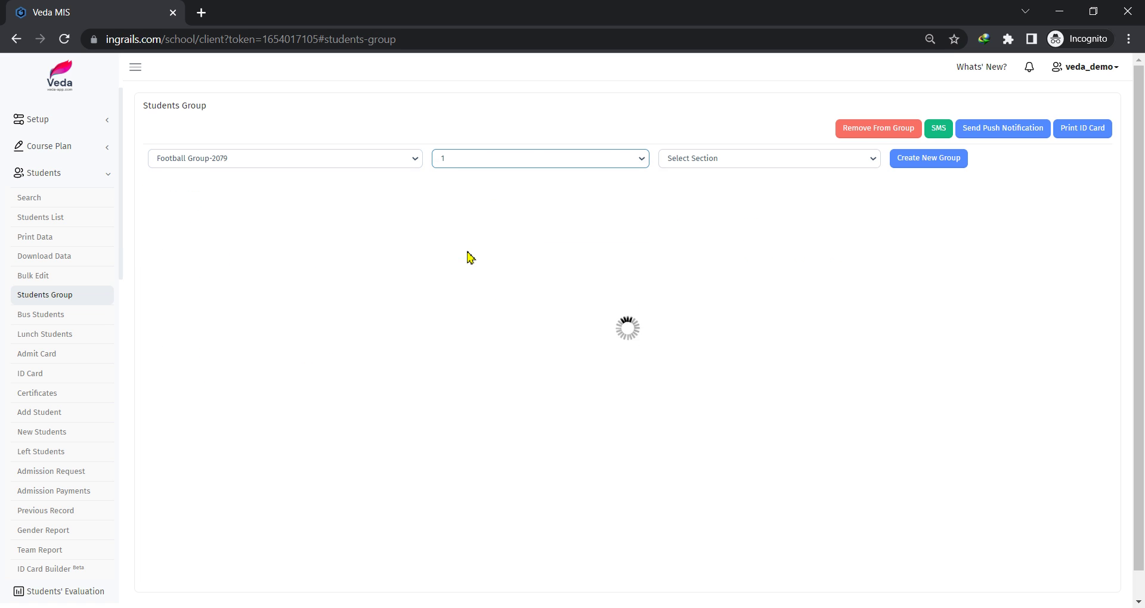
left_click(465, 162)
left_click(455, 262)
- Filter the Football Group-2079 members by class 1 and section A, and review the listed names
left_click(455, 165)
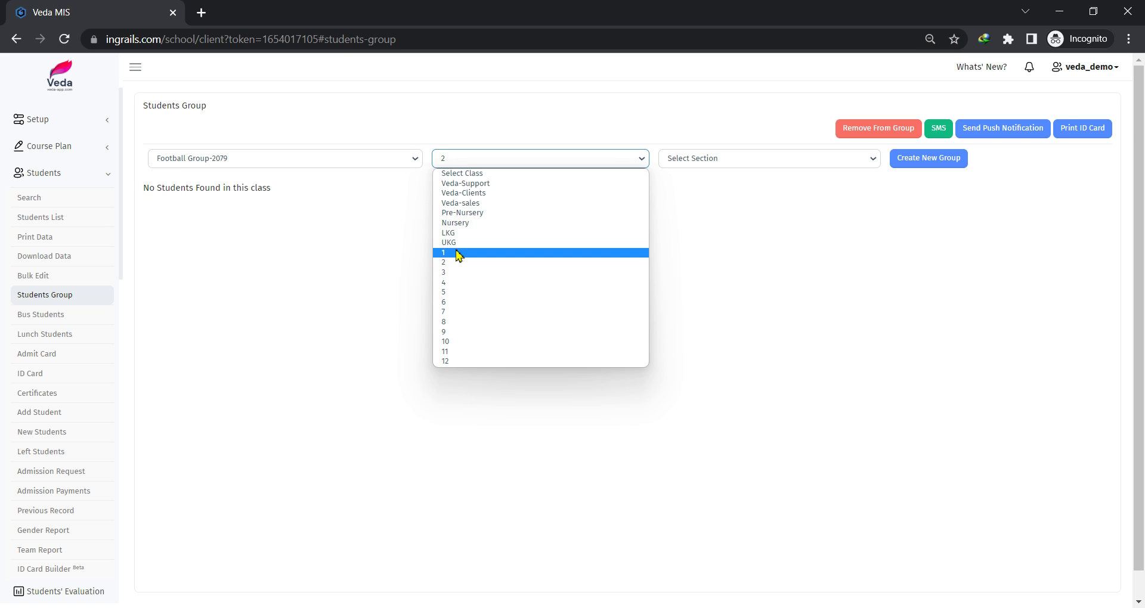
left_click(455, 252)
left_click(682, 162)
left_click(682, 195)
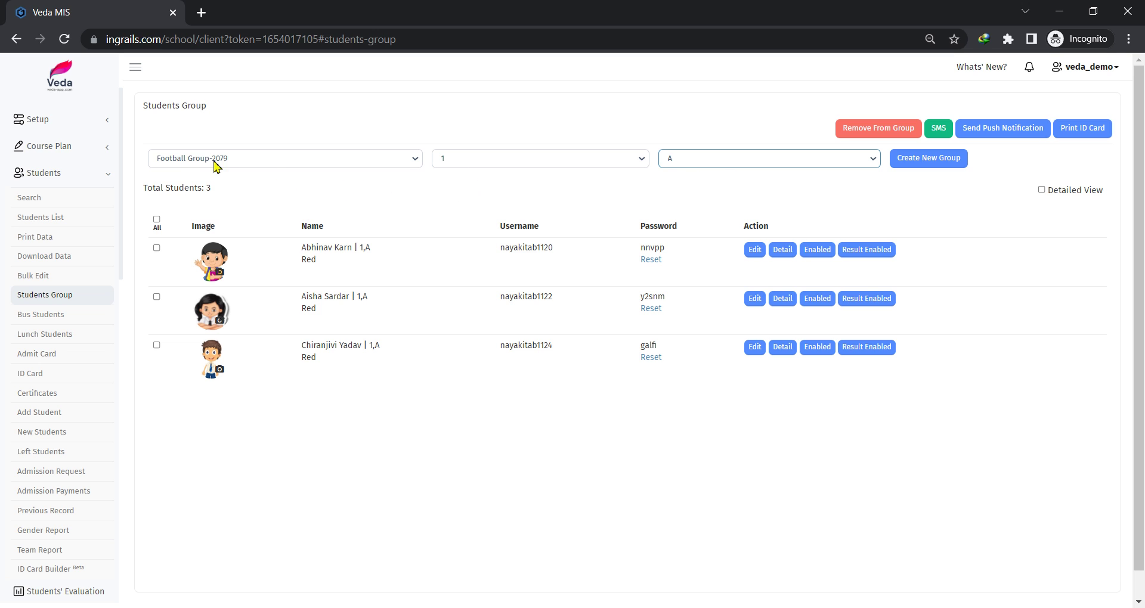
left_click_drag(304, 252, 413, 340)
left_click(414, 340)
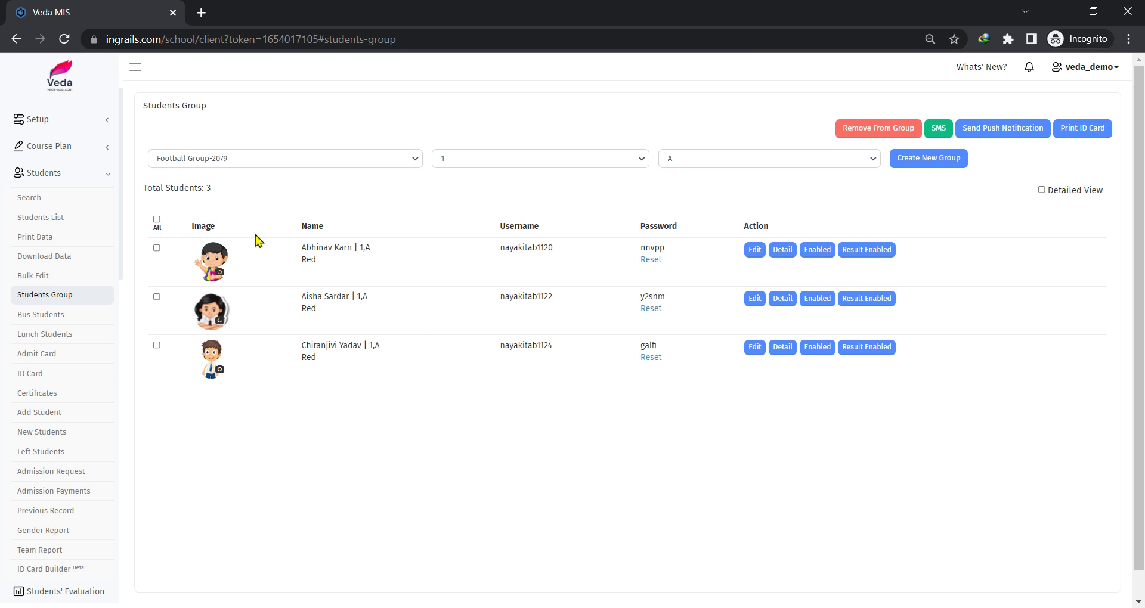
- Select all listed group members and open the push notification form for them
left_click(156, 248)
left_click(156, 220)
left_click(1017, 139)
- Examine the notification form's title, description, image and parent's availability fields, and close the form without sending
left_click(518, 142)
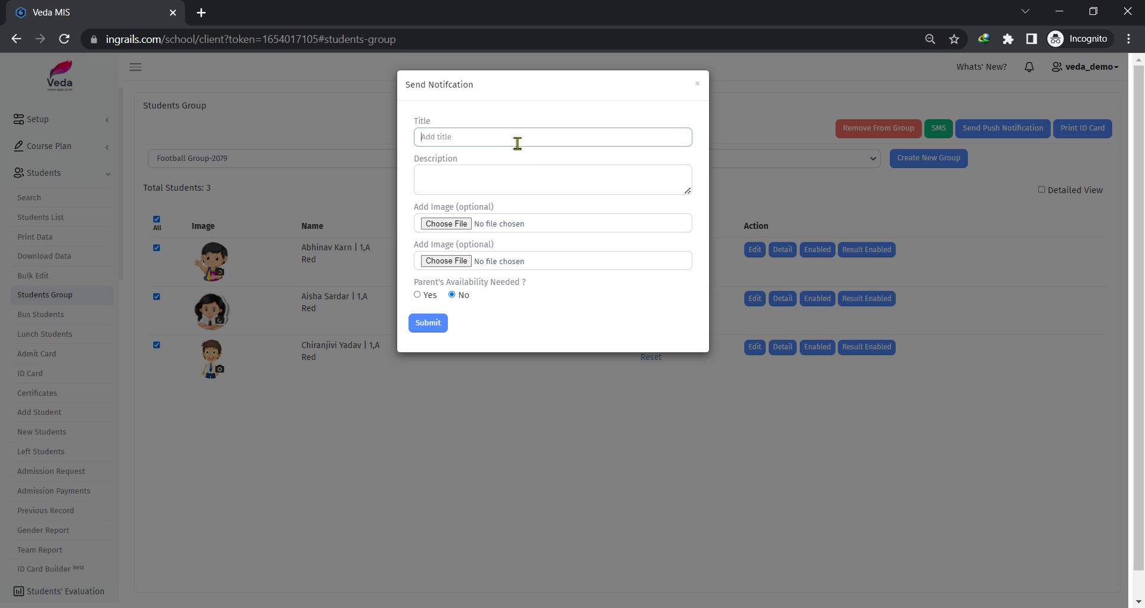
left_click(488, 175)
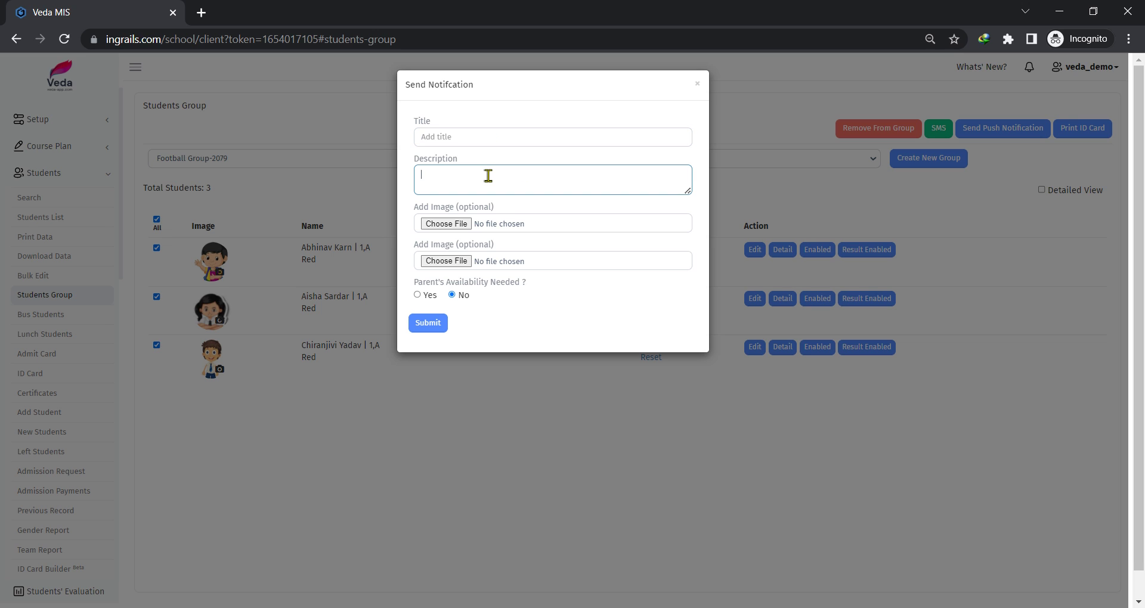
left_click_drag(507, 210, 413, 207)
left_click(514, 210)
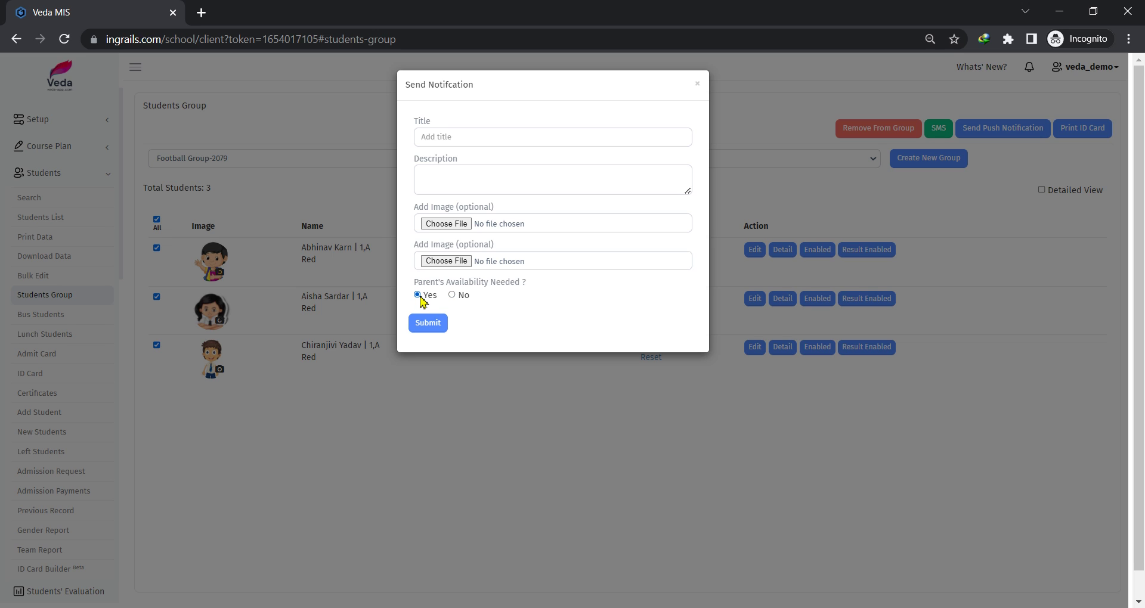
double_click(442, 298)
left_click(482, 309)
left_click(471, 411)
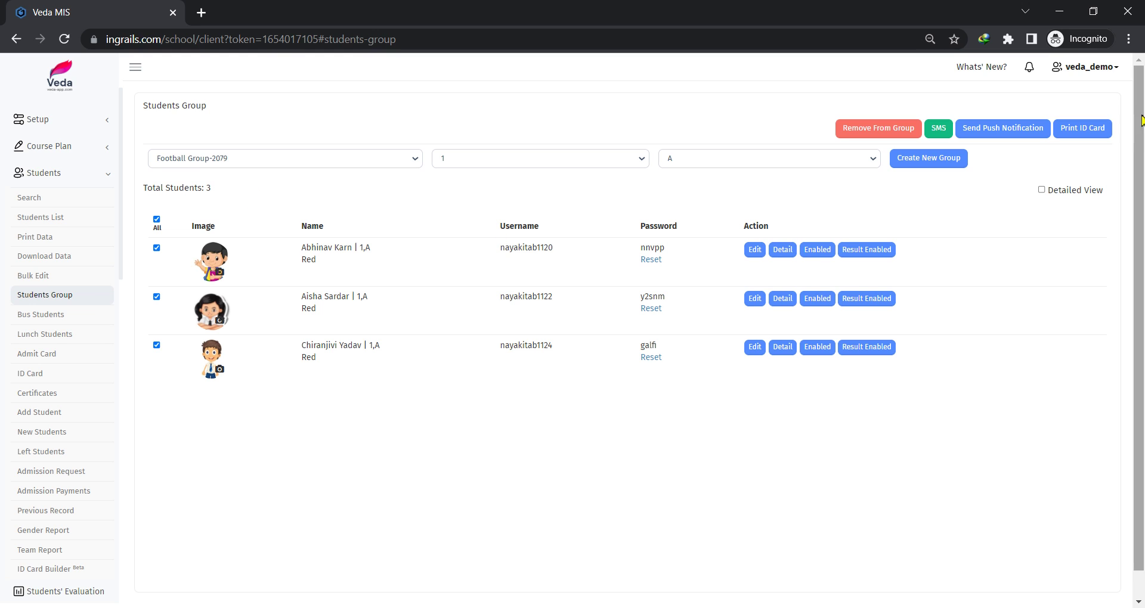
- View the ID card printing options for the selected members, close them without submitting, and minimize the browser
left_click(1087, 129)
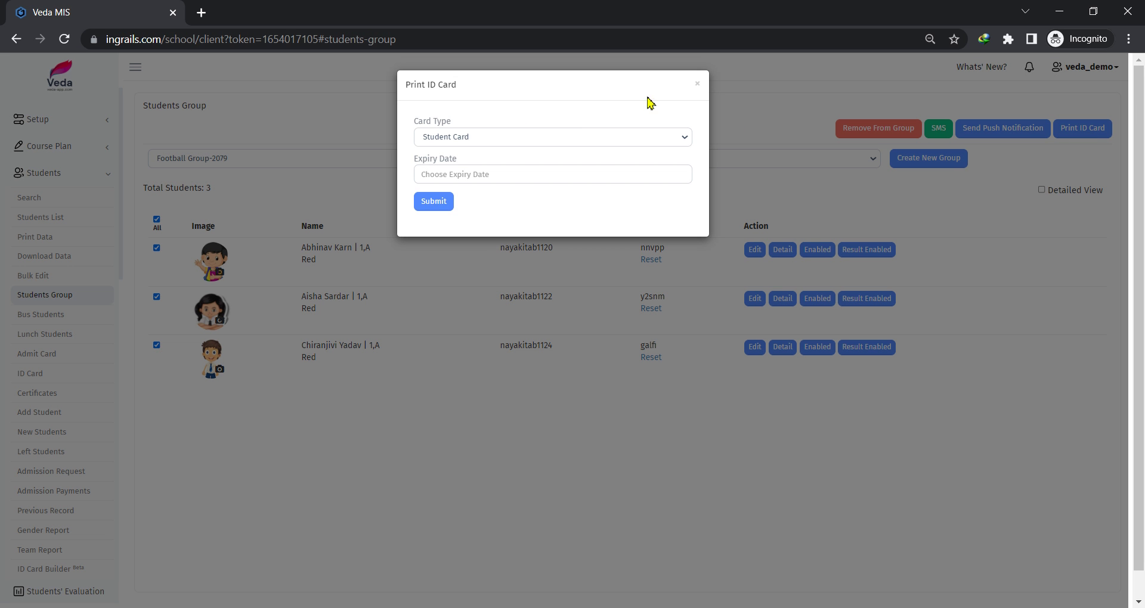
left_click(695, 84)
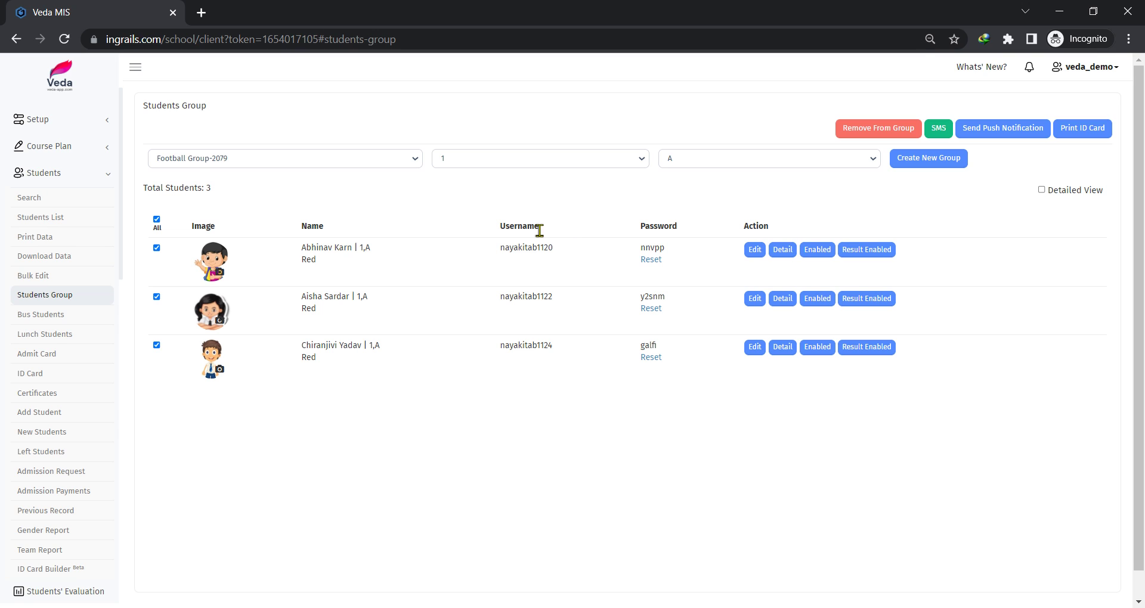
left_click(1058, 13)
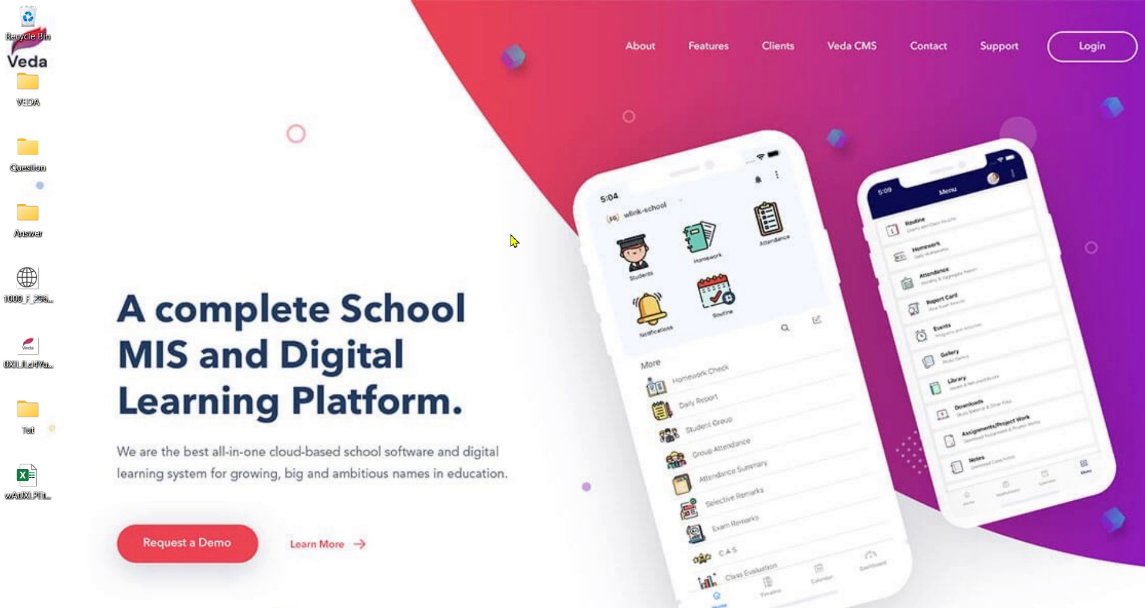